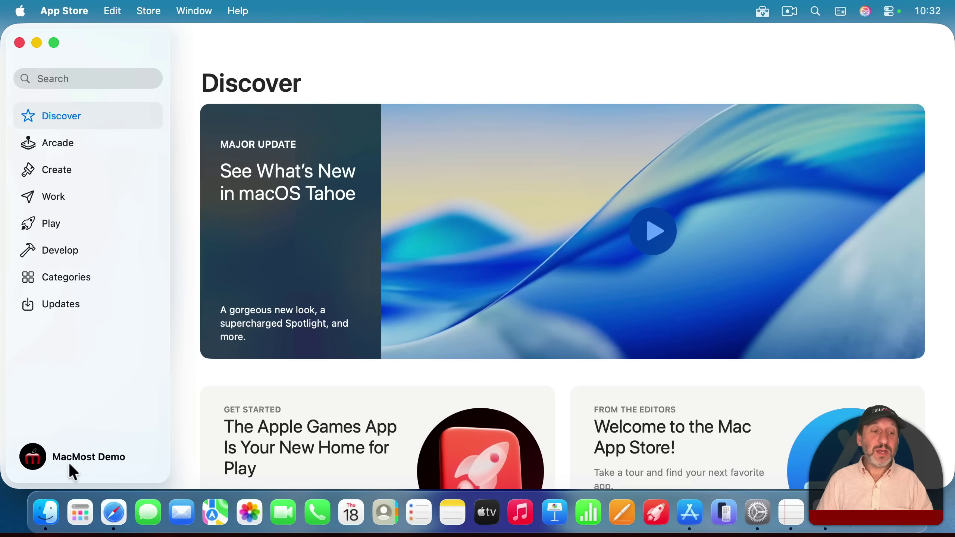
In the account's purchased Mac apps, choose Delete App… for CotEditor.
click(34, 458)
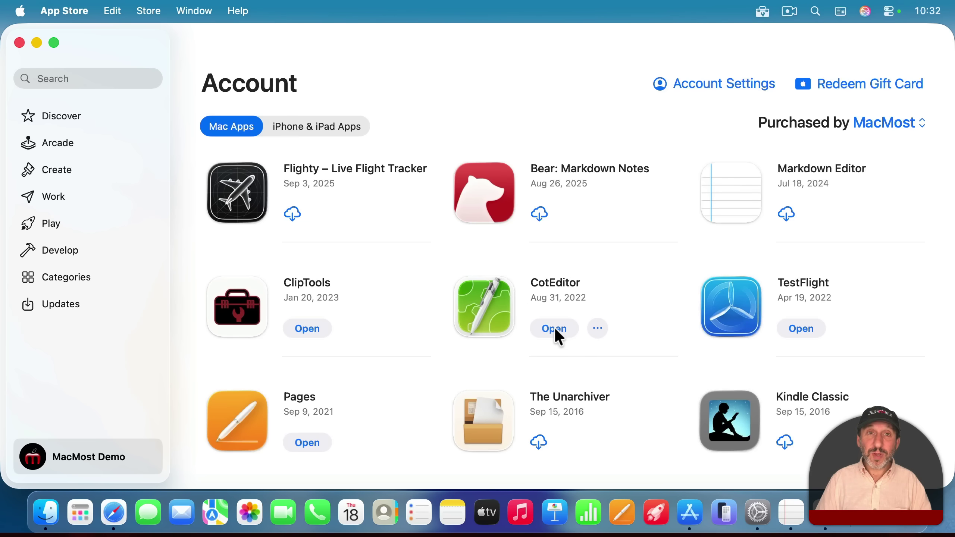
click(599, 329)
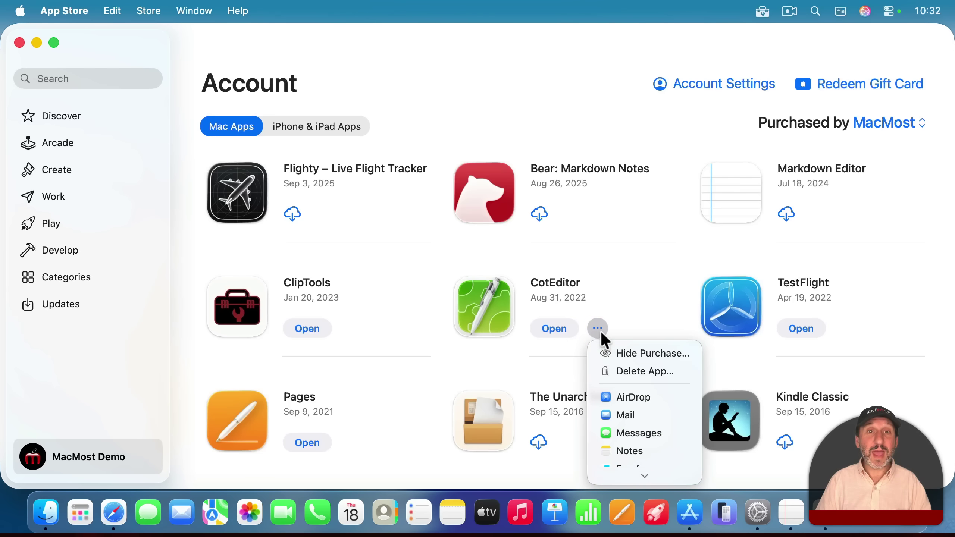
click(622, 369)
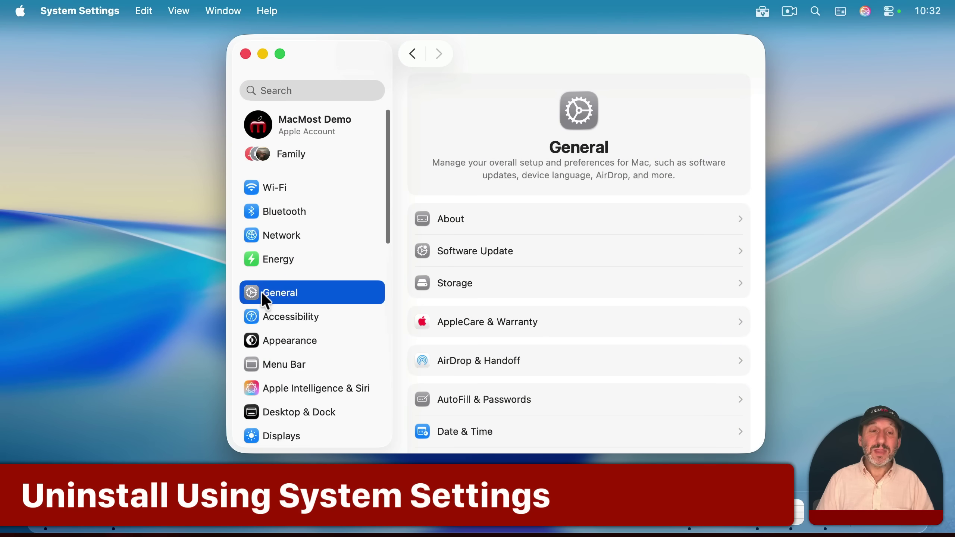
Open the Storage page showing Macintosh HD at 1.56 TB of 2 TB used.
click(454, 282)
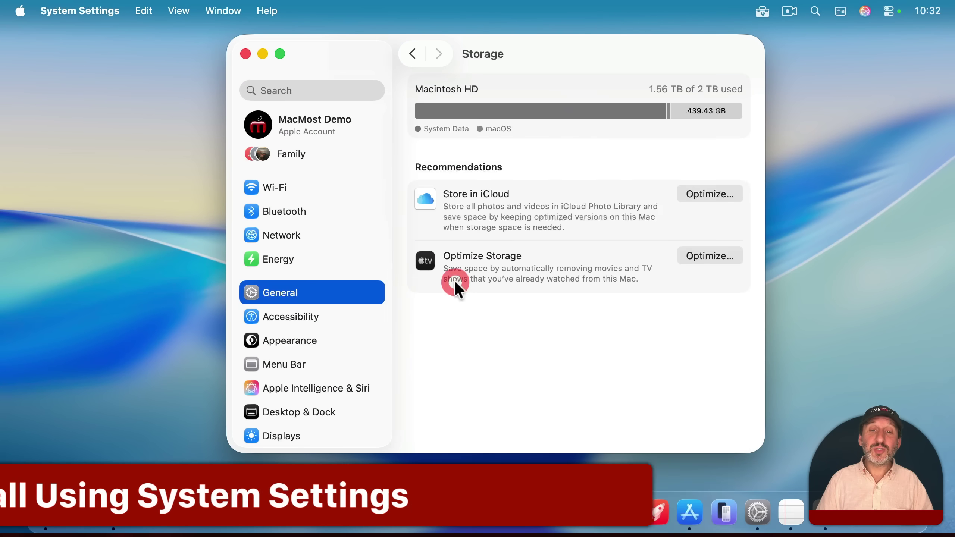
mouse_move(478, 109)
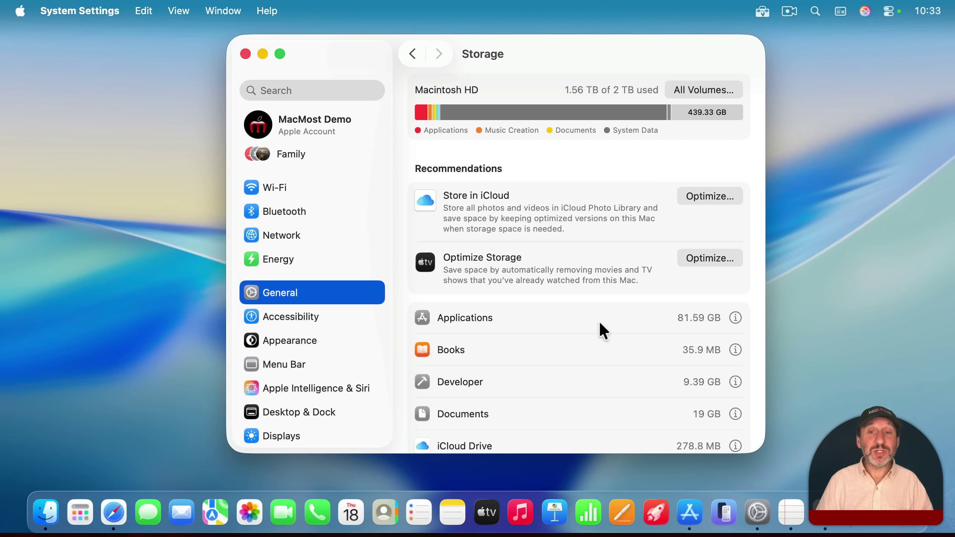
In the Applications size list, start and cancel deleting Final Cut Pro, then start deleting 0 A.D.
click(736, 318)
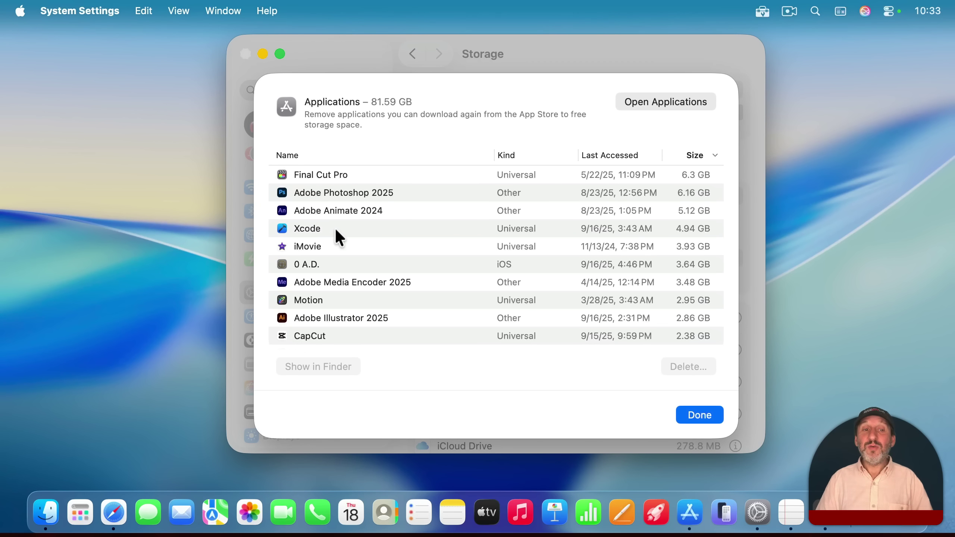
click(315, 177)
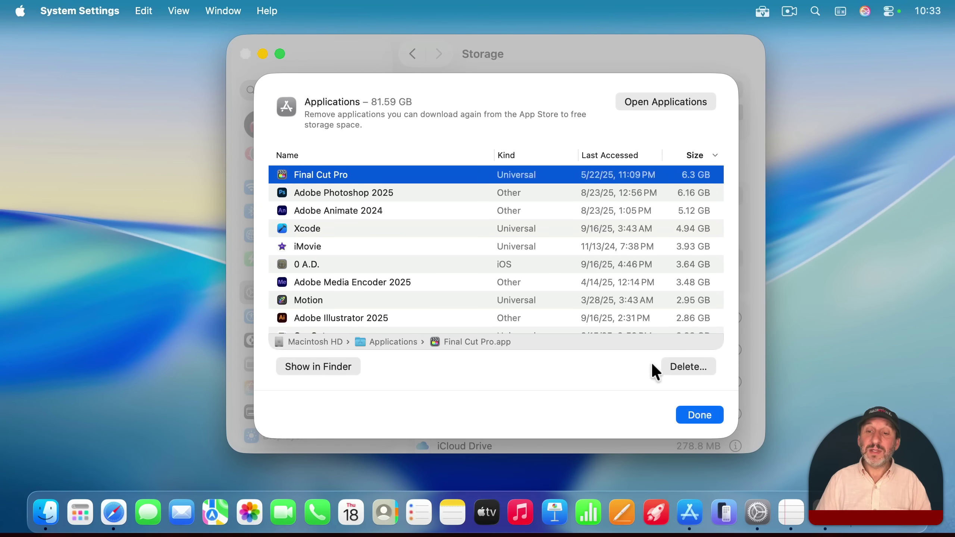
click(684, 367)
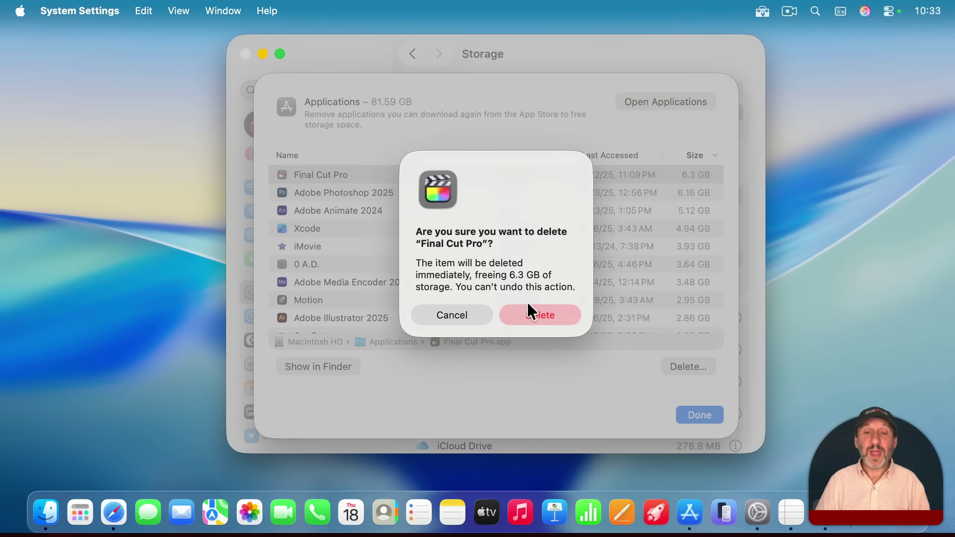
click(462, 310)
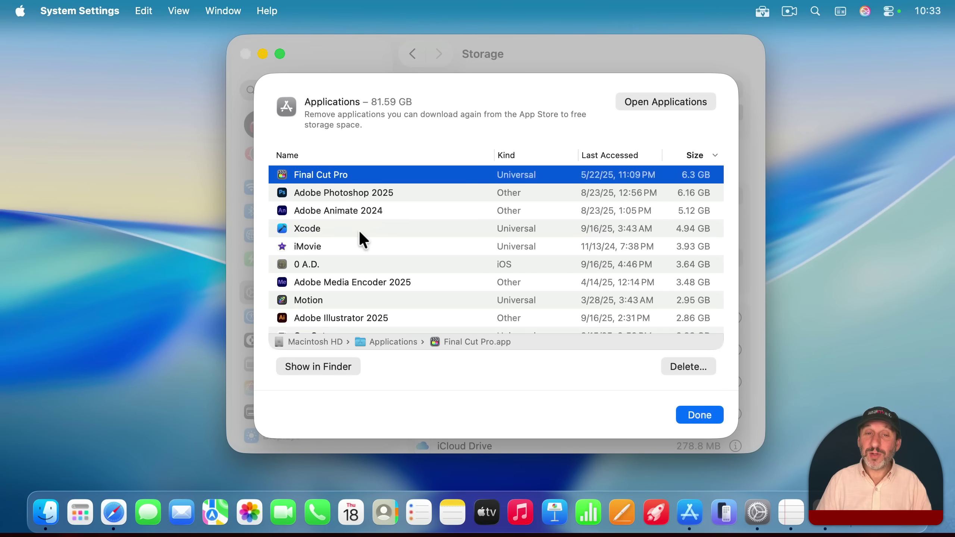
click(303, 265)
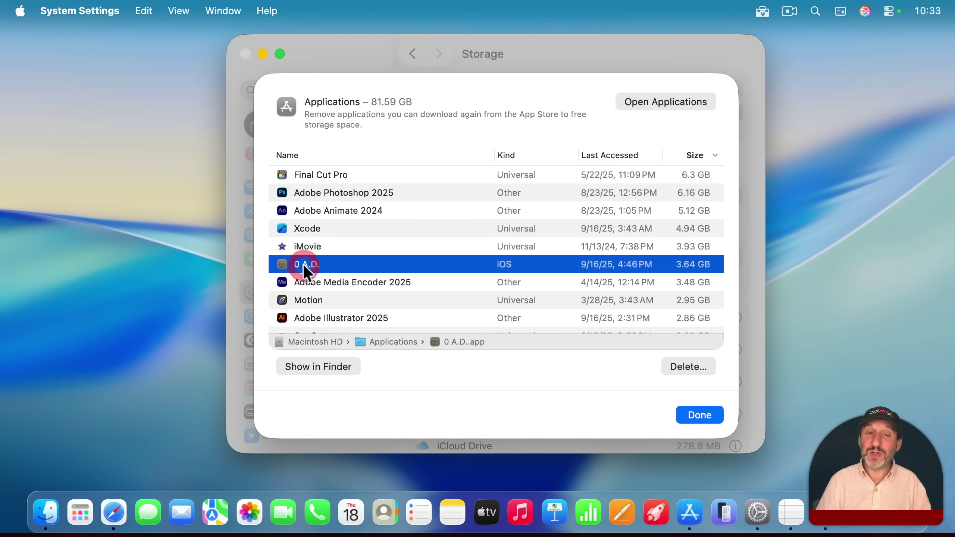
click(680, 363)
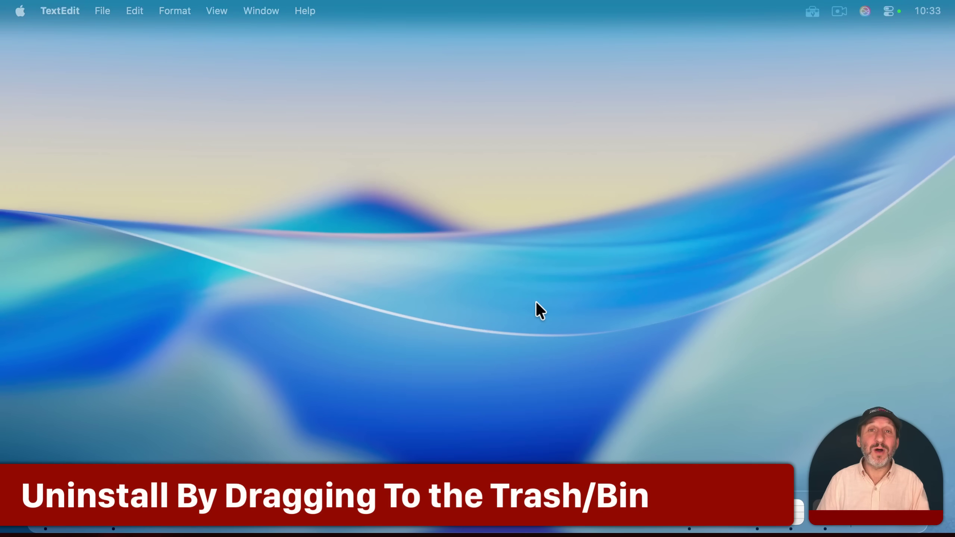
Bring up a Finder window and go to the Applications folder with its 149 items.
click(47, 502)
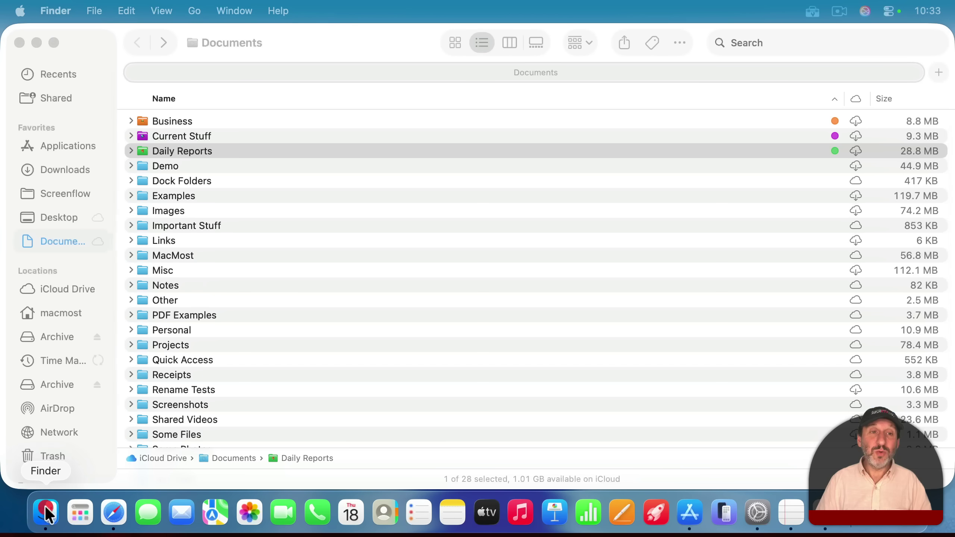
click(331, 48)
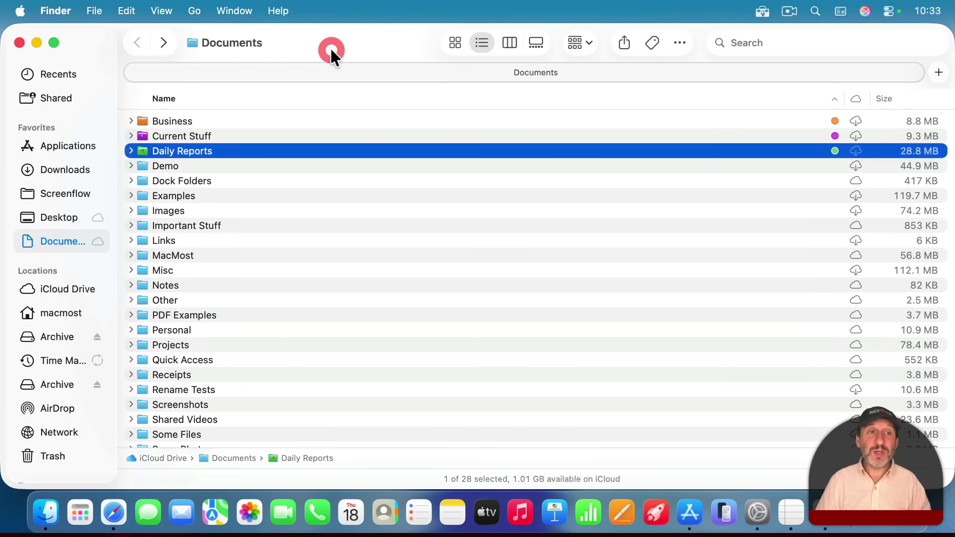
click(197, 11)
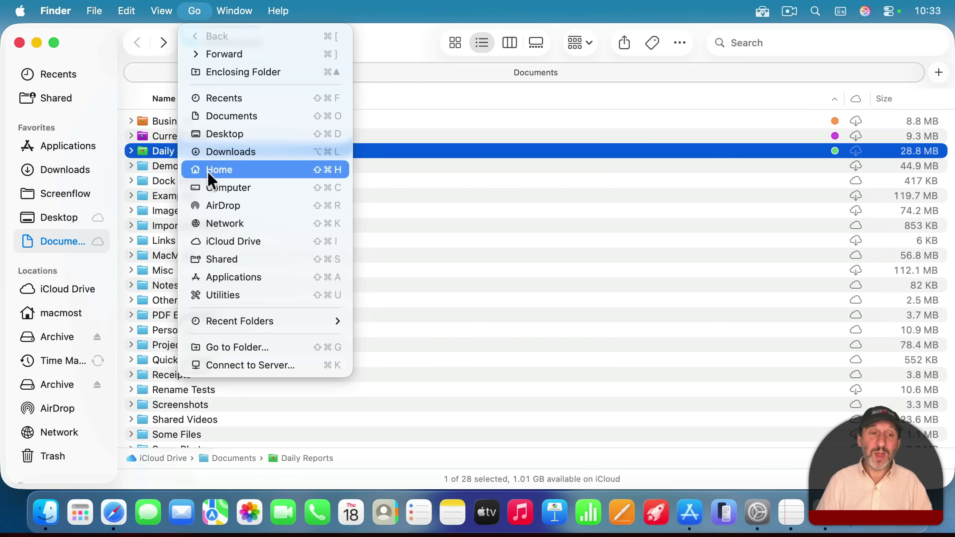
click(229, 275)
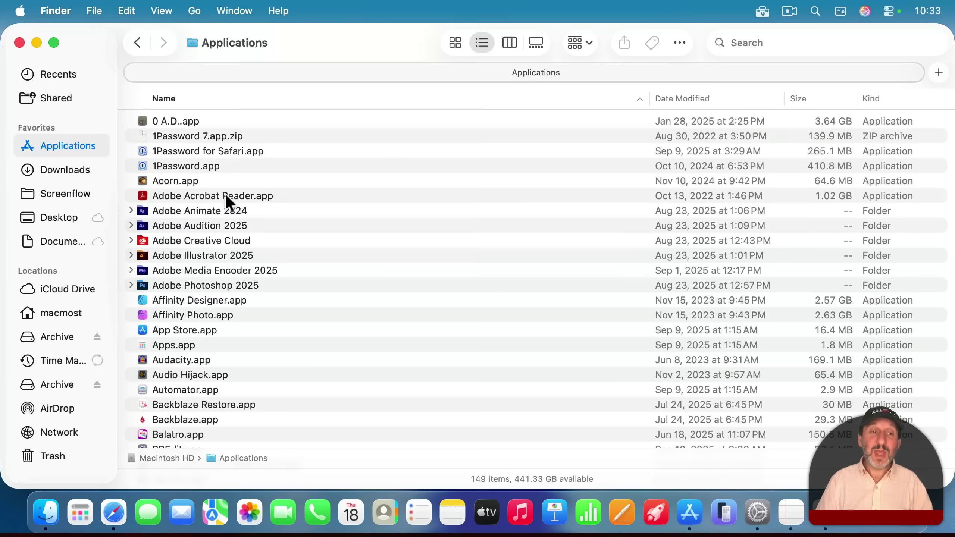
scroll(227, 197, down, 10)
scroll(227, 197, up, 10)
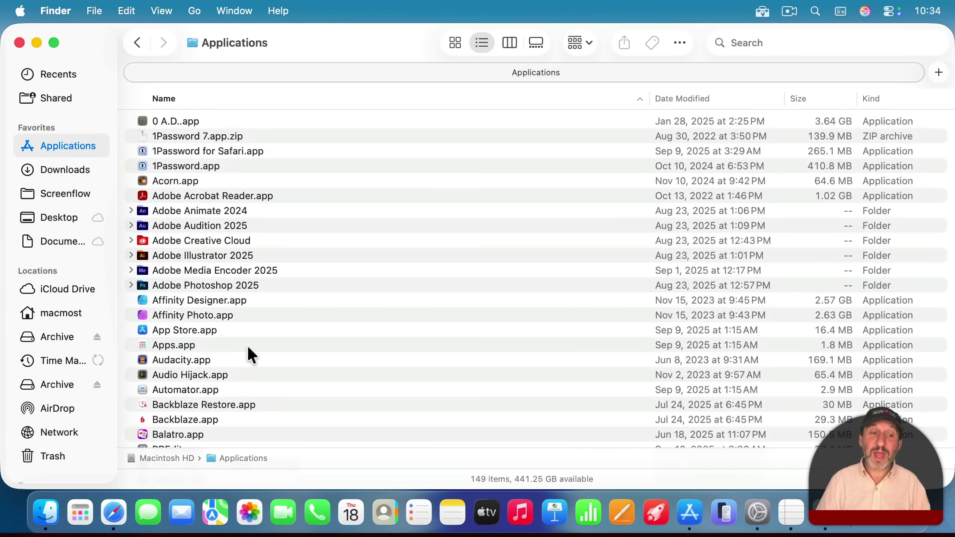
scroll(159, 259, down, 10)
drag(161, 261, 910, 514)
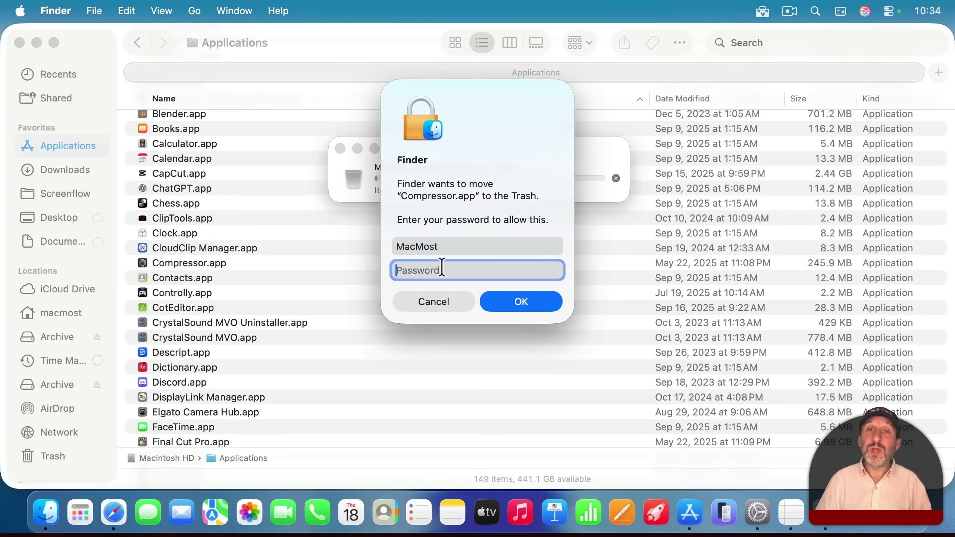
text(•••••••)
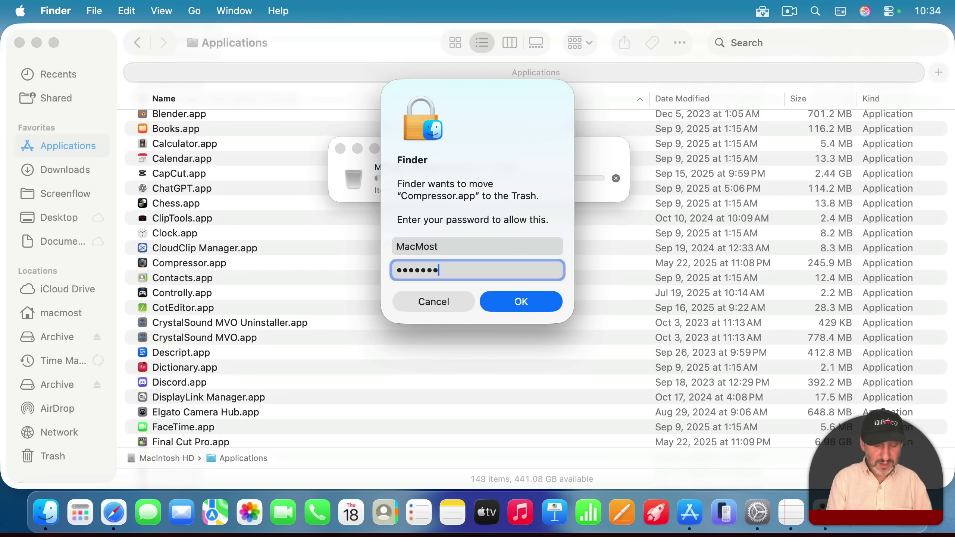
key(Return)
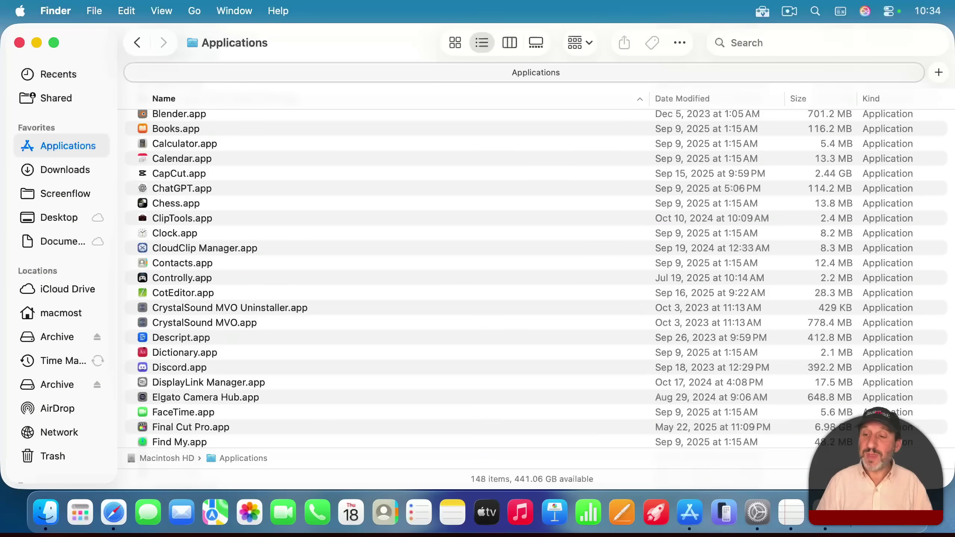
click(910, 512)
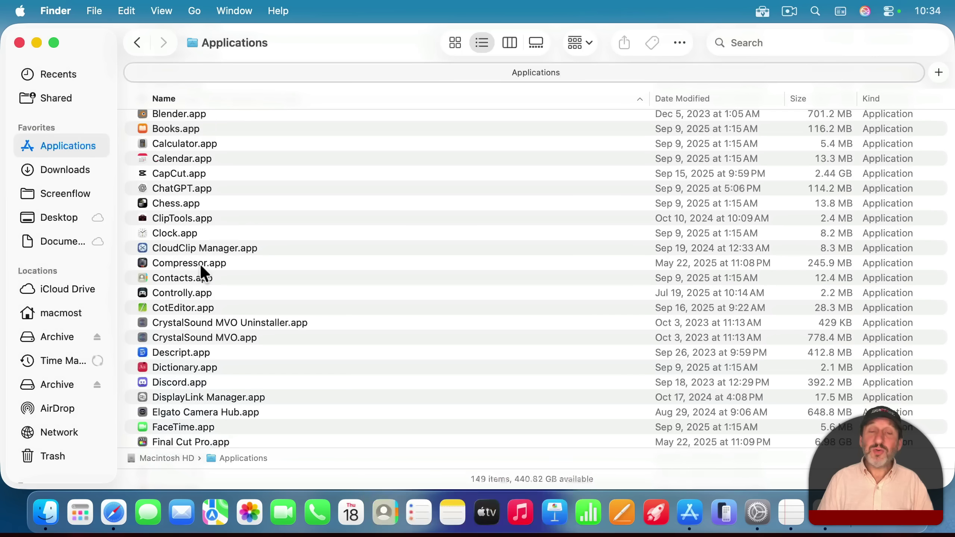
right_click(181, 265)
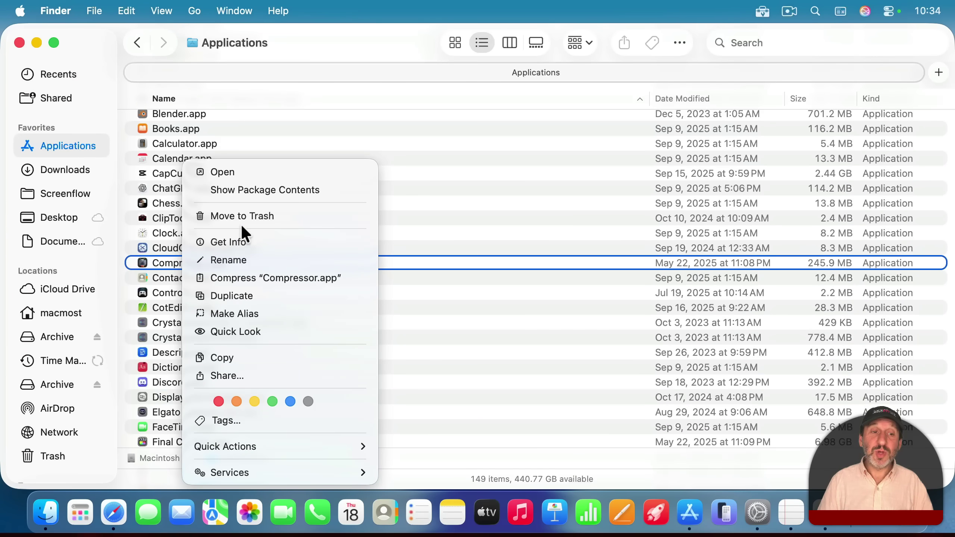
click(155, 266)
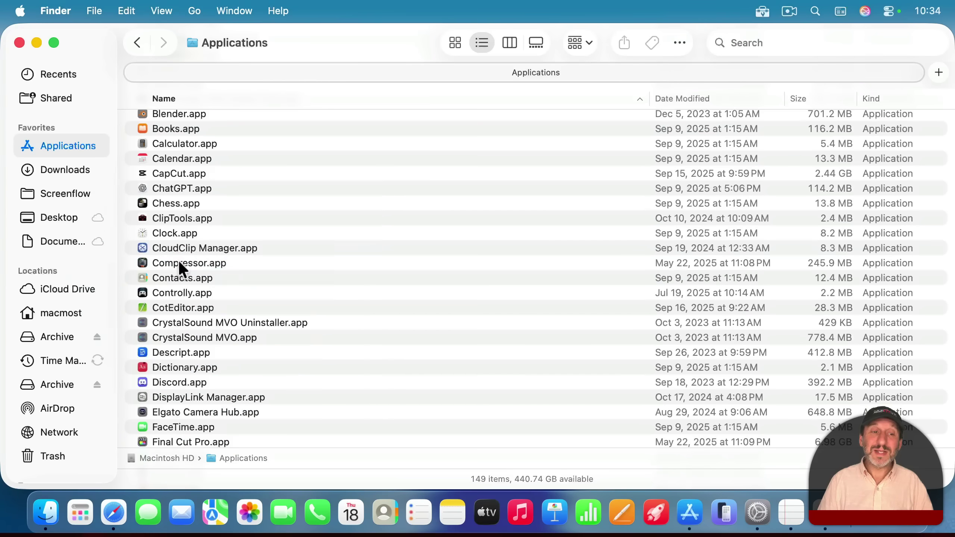
click(178, 261)
click(95, 10)
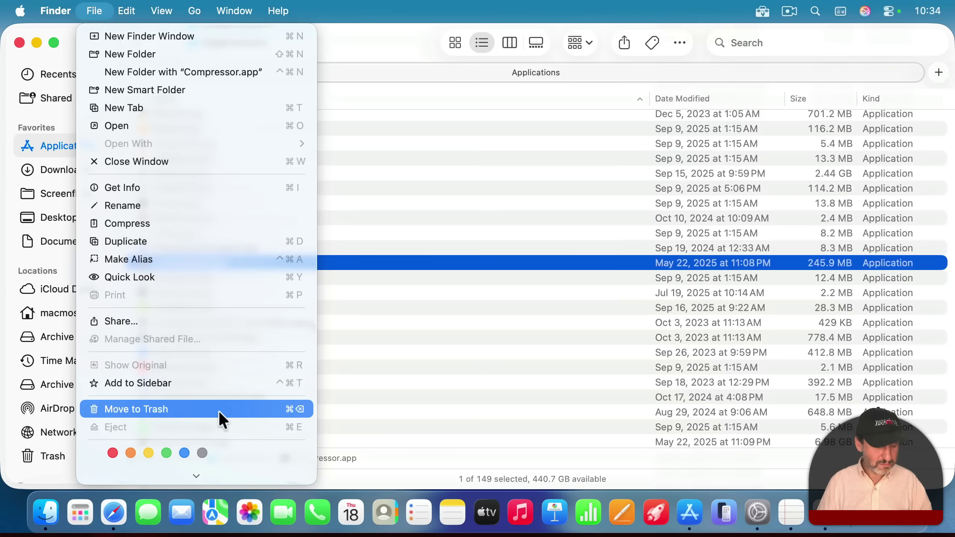
key(alt)
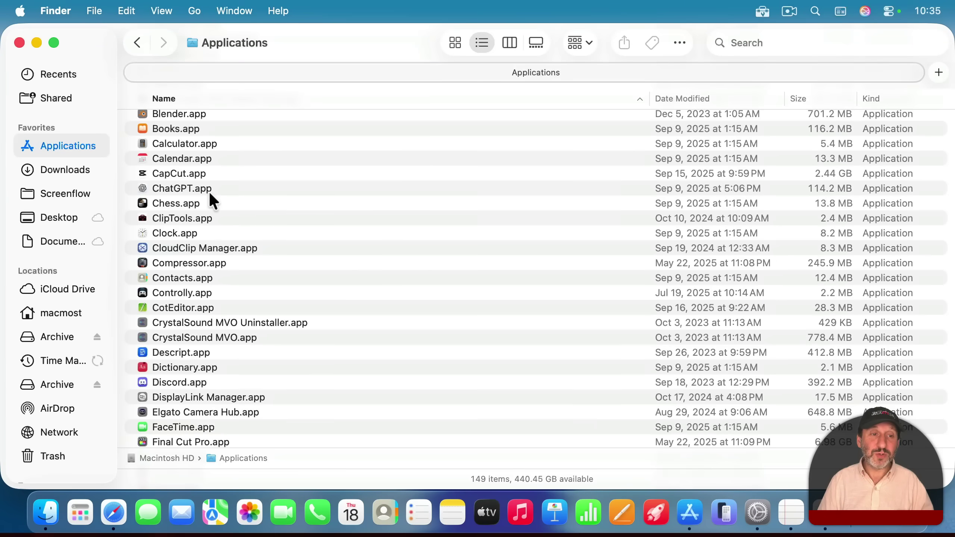
Select Blender.app, then move to Adobe's Creative Cloud uninstall help page in Safari.
click(185, 115)
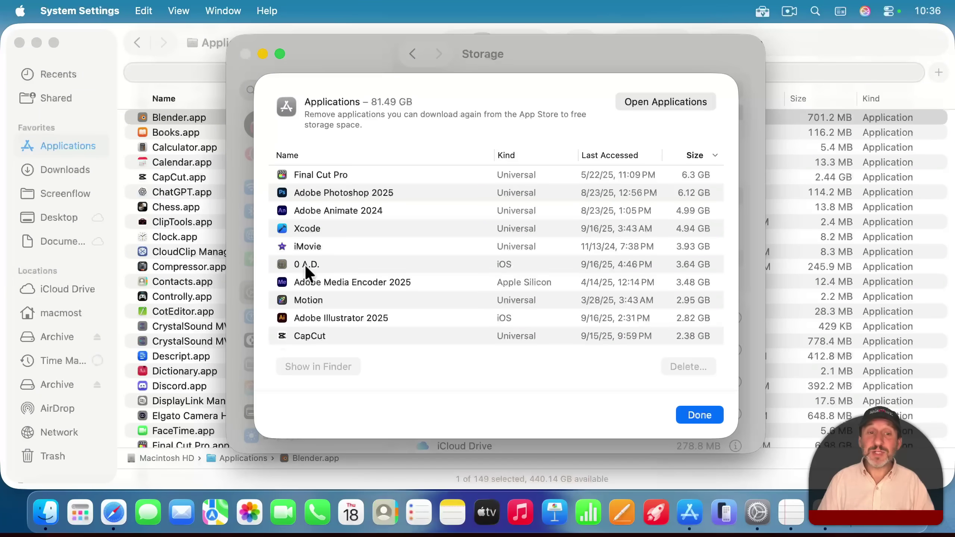
click(302, 265)
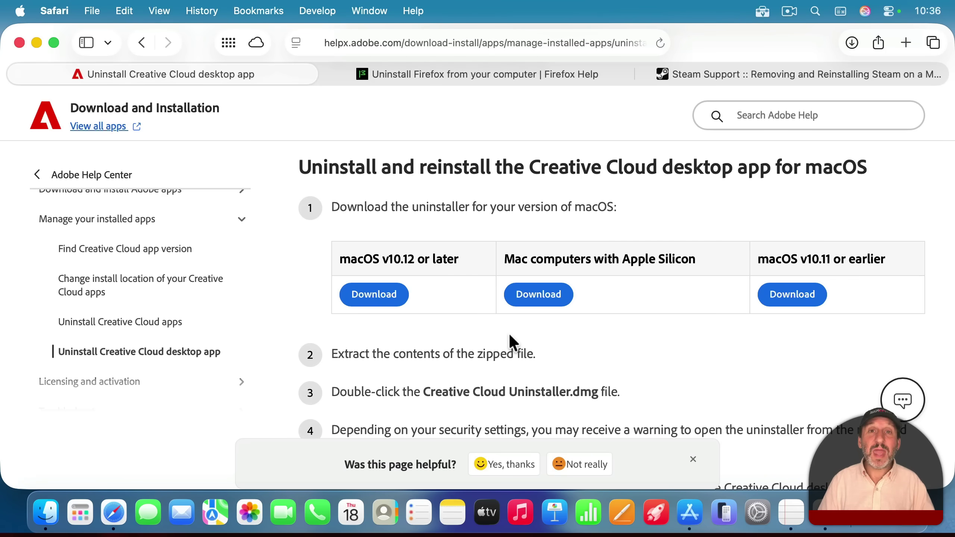
Switch to the Firefox uninstall article and scroll to 'Remove user data and settings'.
click(467, 75)
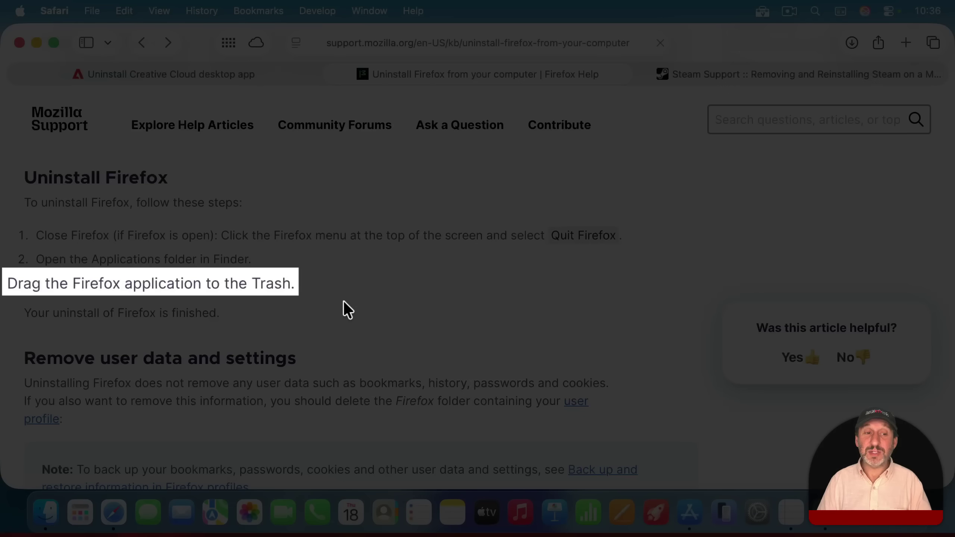
scroll(343, 301, down, 5)
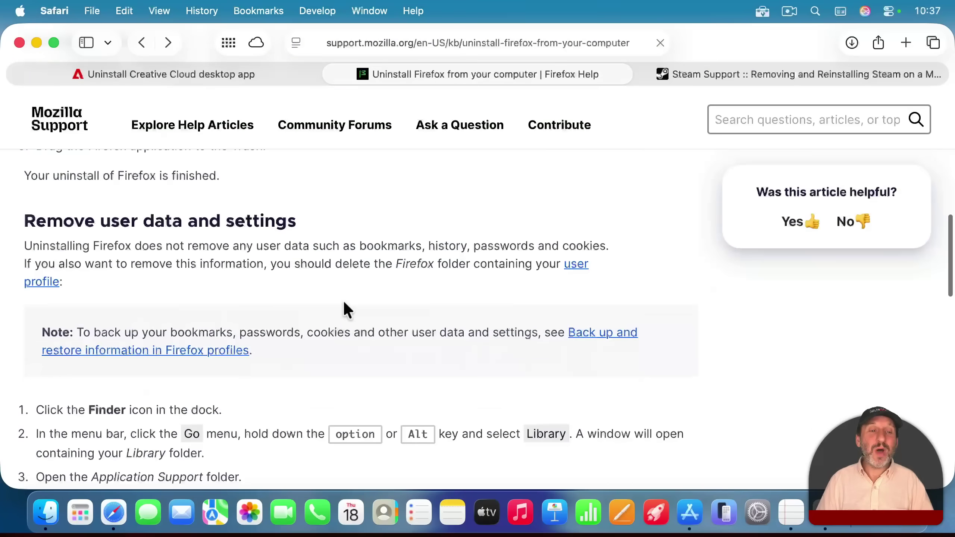
scroll(343, 302, down, 2)
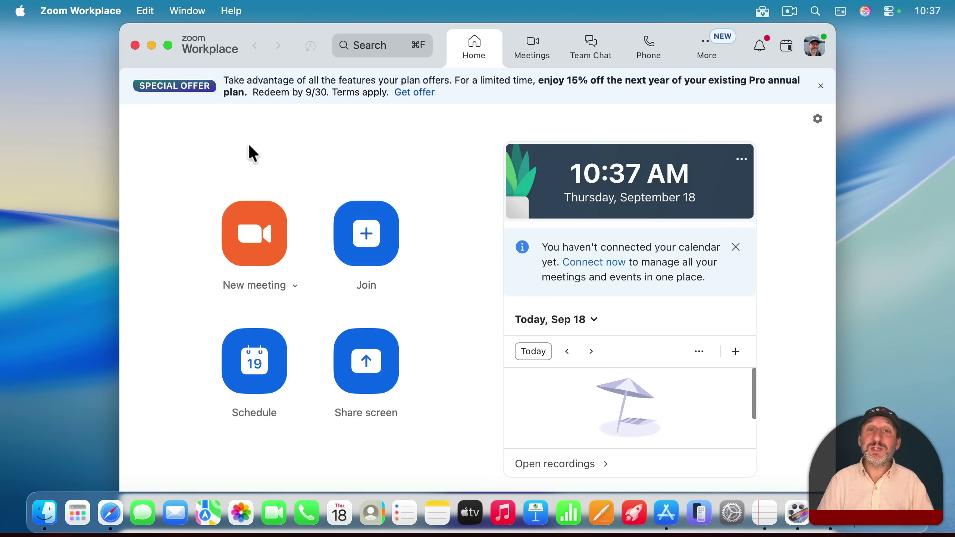
Open the Zoom Workplace menu to review the app's own options.
click(81, 11)
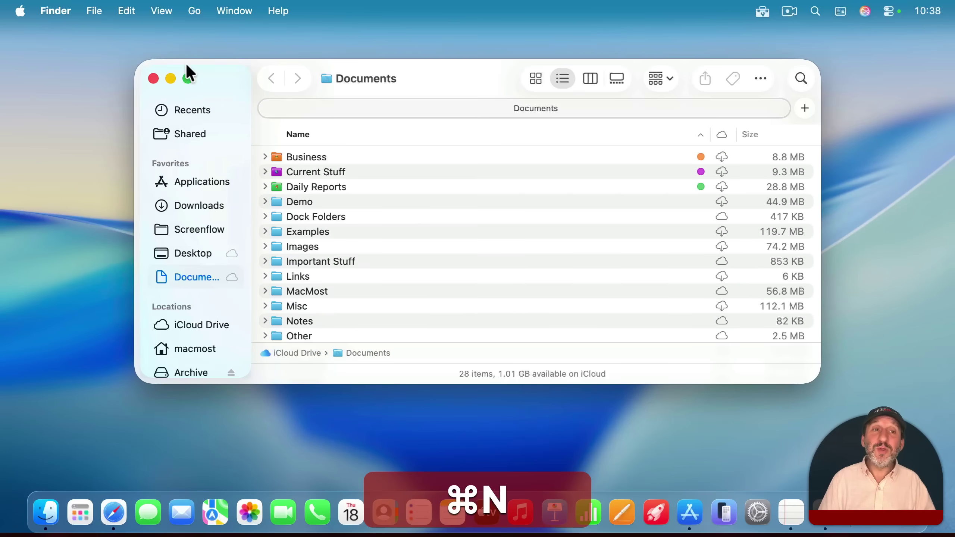
Hold Option in the Go menu to reveal and open the hidden user Library folder.
click(194, 11)
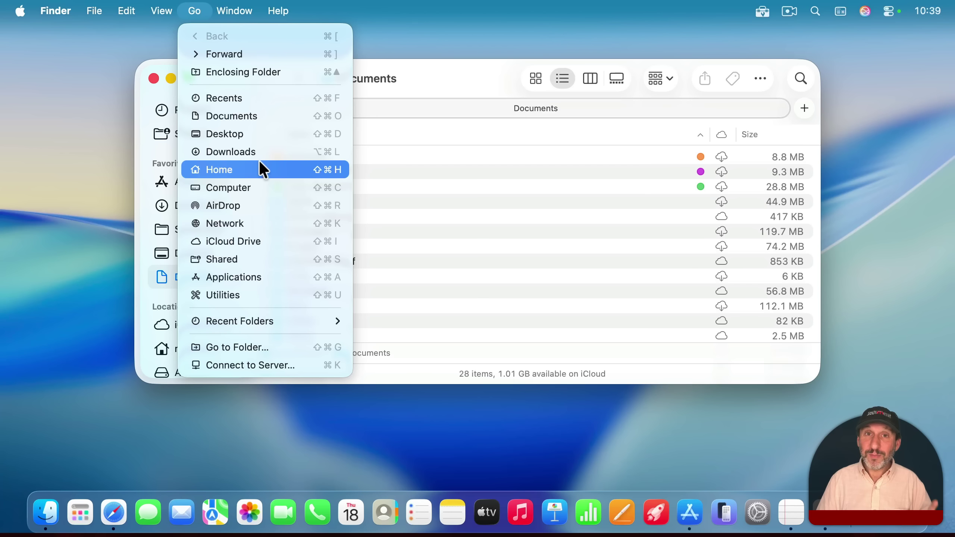
key(alt)
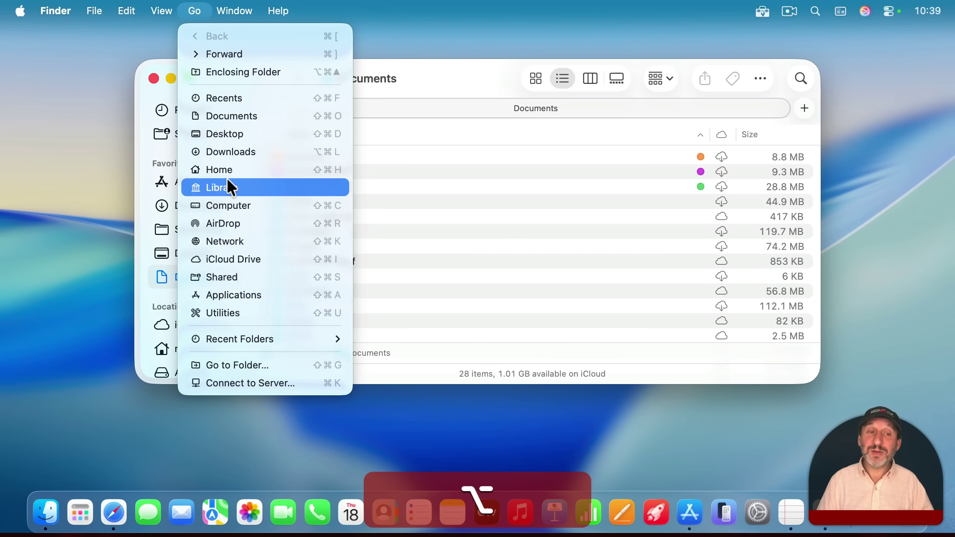
click(251, 189)
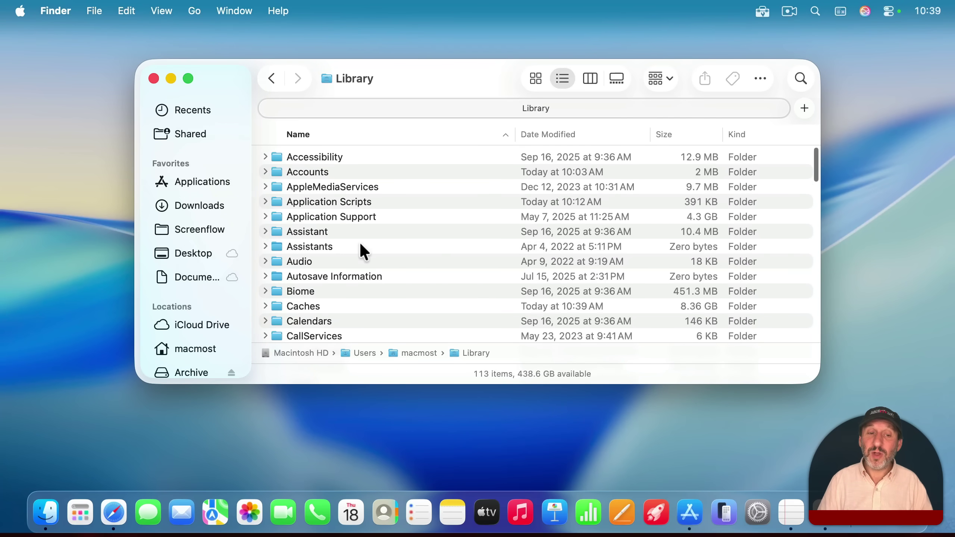
scroll(359, 240, down, 3)
click(297, 224)
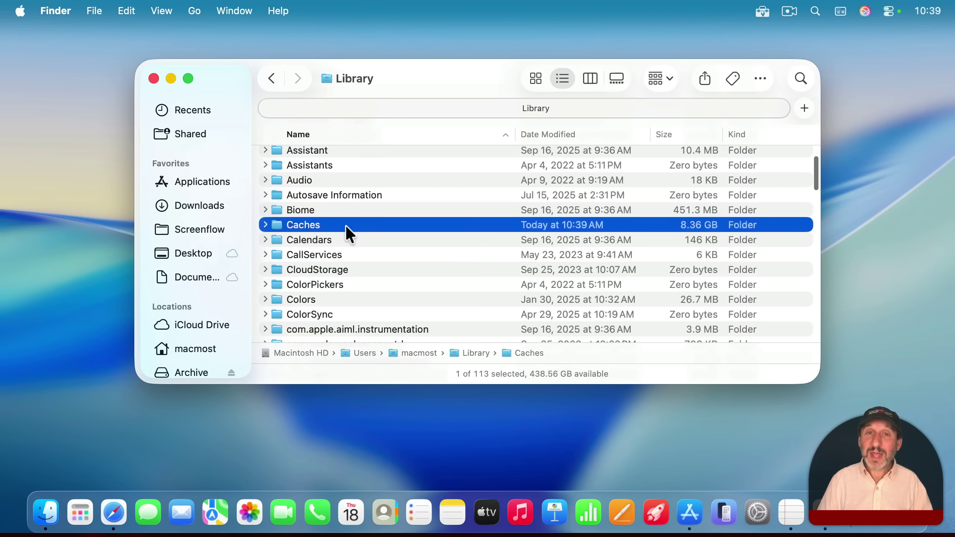
double_click(310, 221)
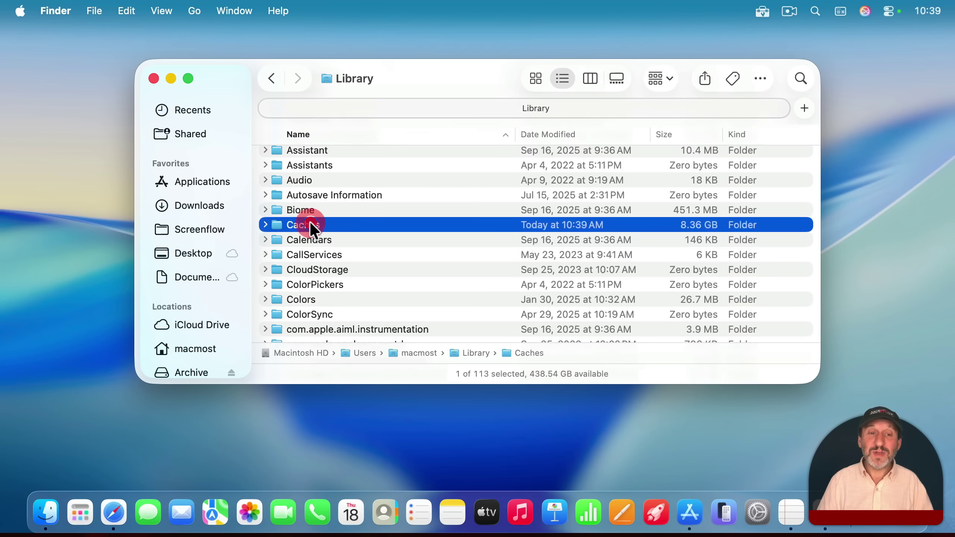
scroll(412, 231, down, 3)
scroll(413, 233, up, 10)
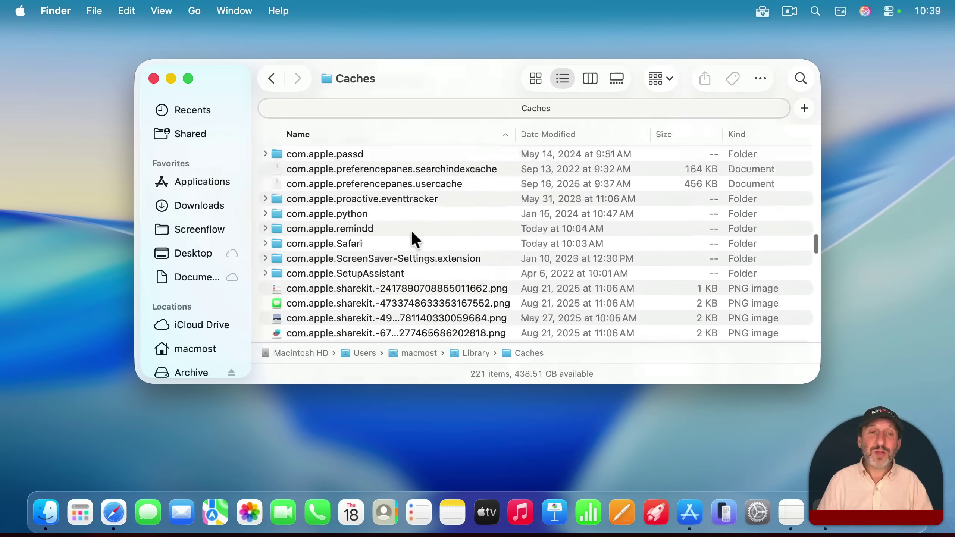
scroll(412, 233, down, 15)
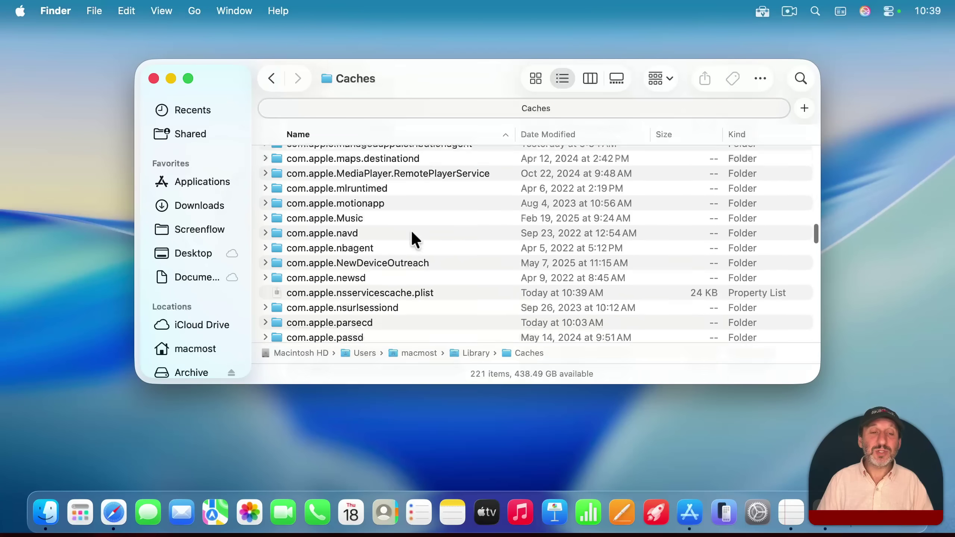
scroll(412, 230, down, 3)
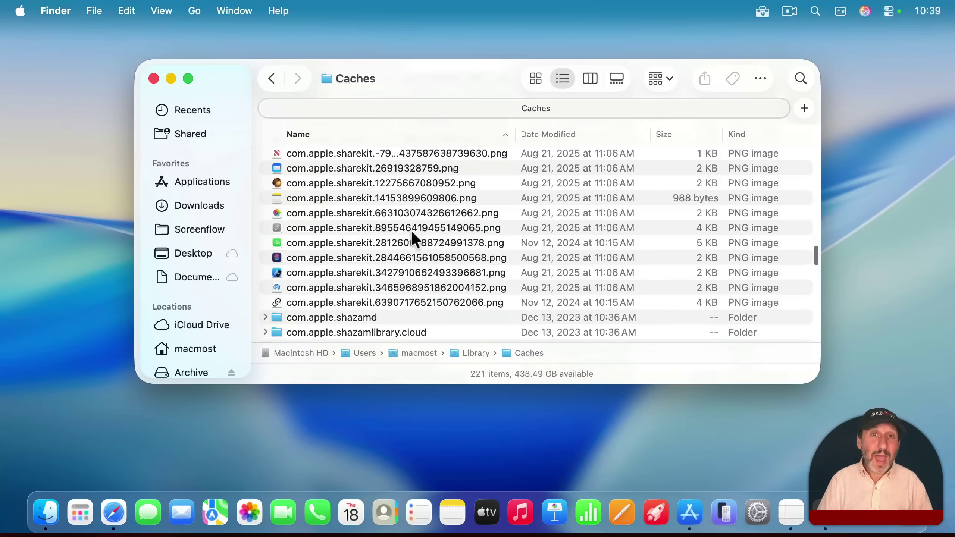
scroll(412, 231, down, 20)
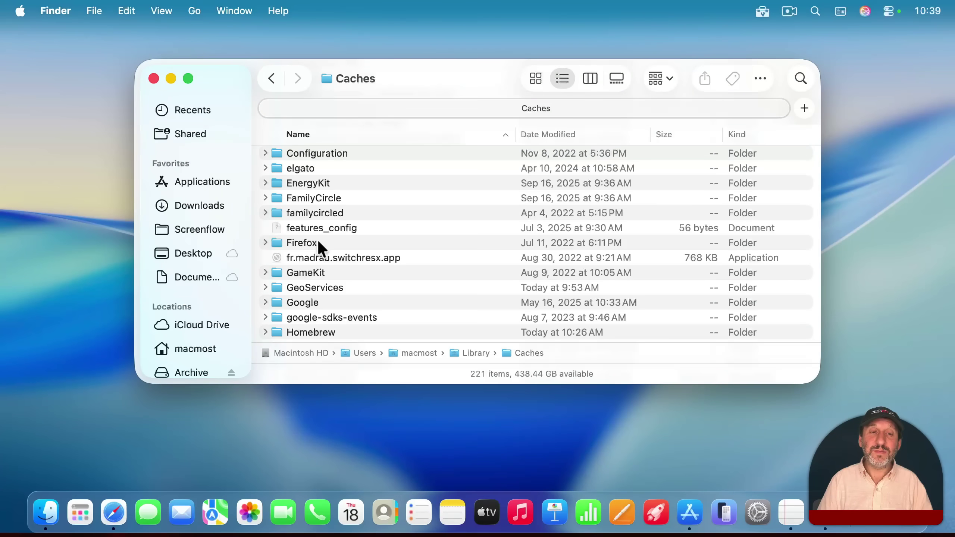
click(306, 243)
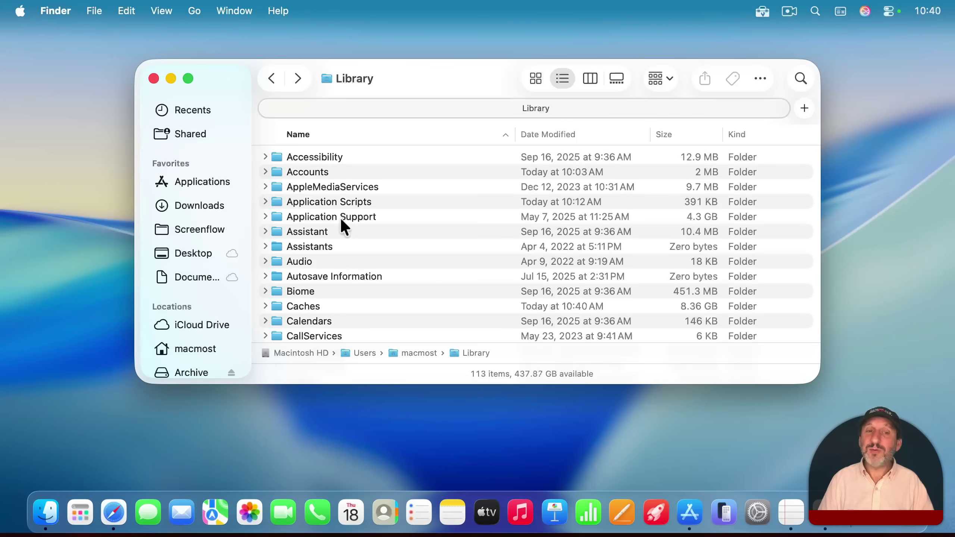
Open Application Support and check com.panic.Transmit's folder size with Get Info, then close it.
double_click(311, 218)
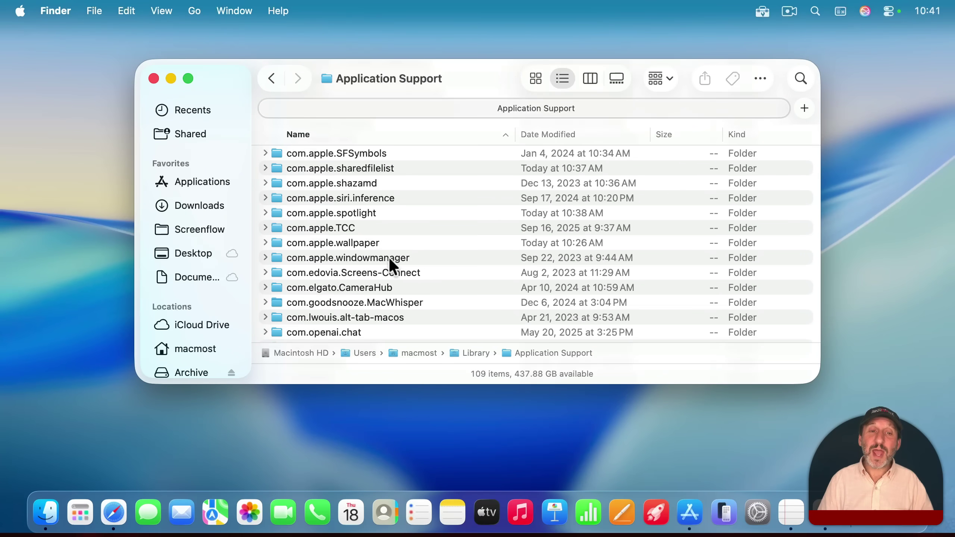
scroll(389, 257, down, 5)
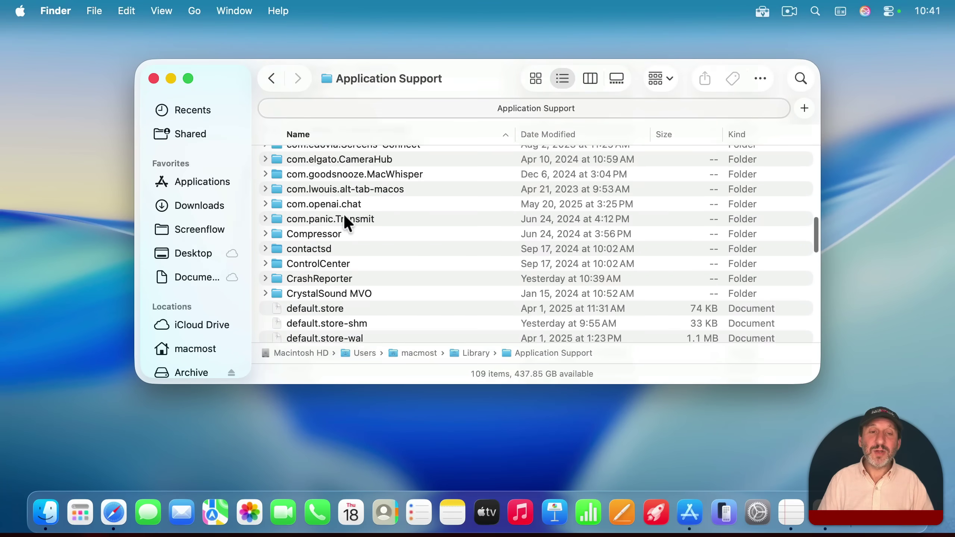
click(351, 218)
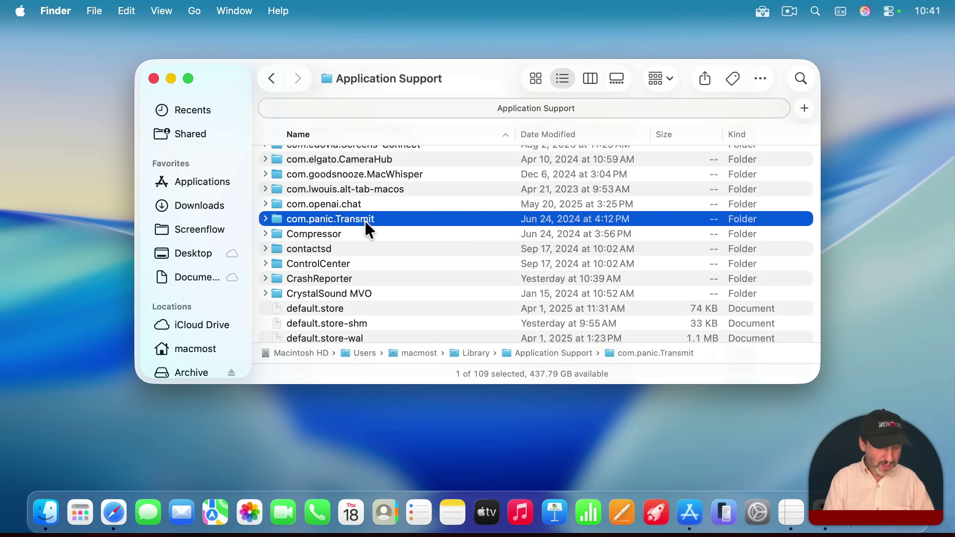
key(super+i)
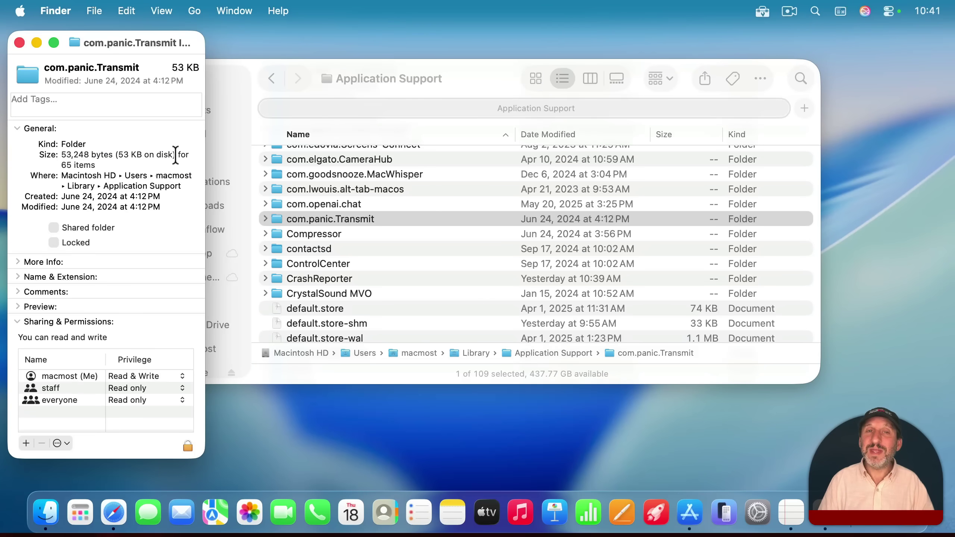
click(20, 43)
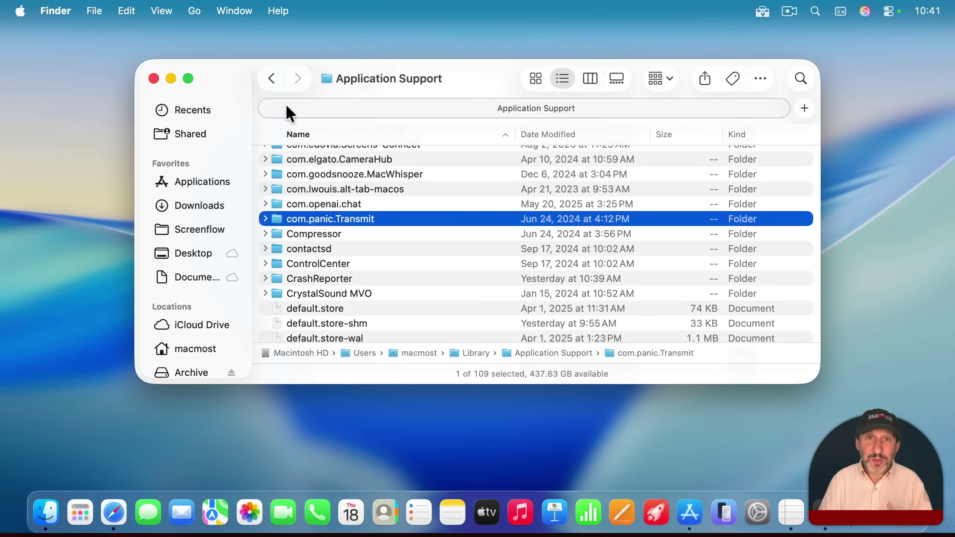
Navigate Computer > Macintosh HD > Library > Application Support and browse its 25 items like Adobe and Avid.
click(194, 12)
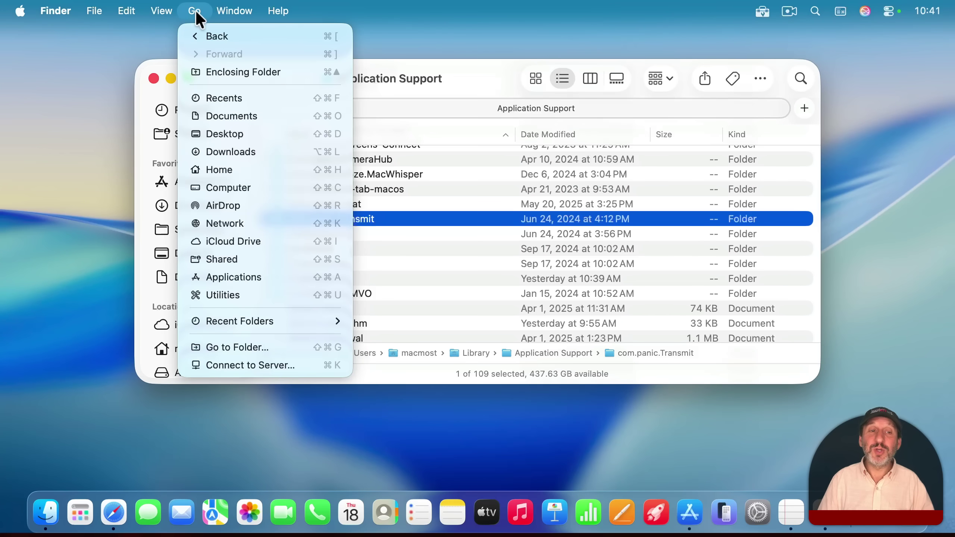
click(257, 191)
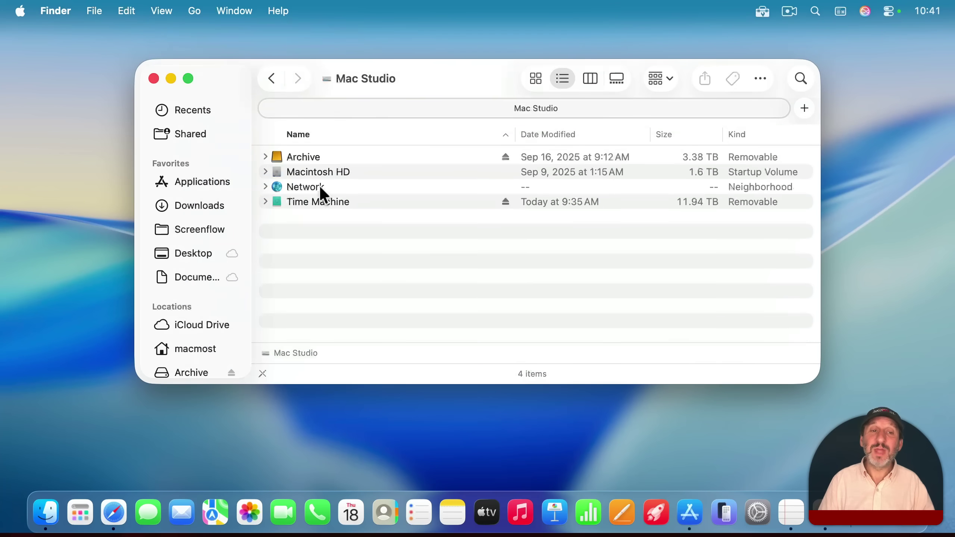
double_click(315, 173)
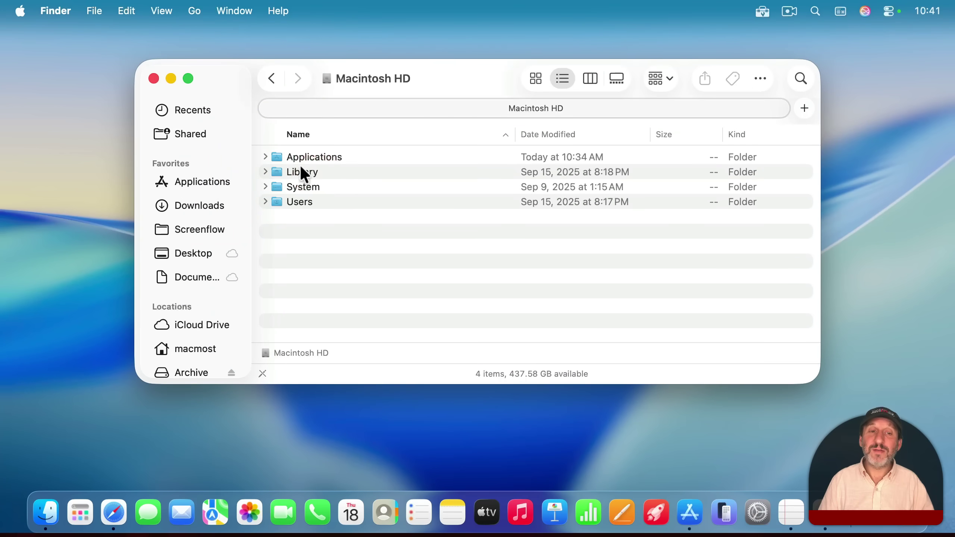
double_click(301, 170)
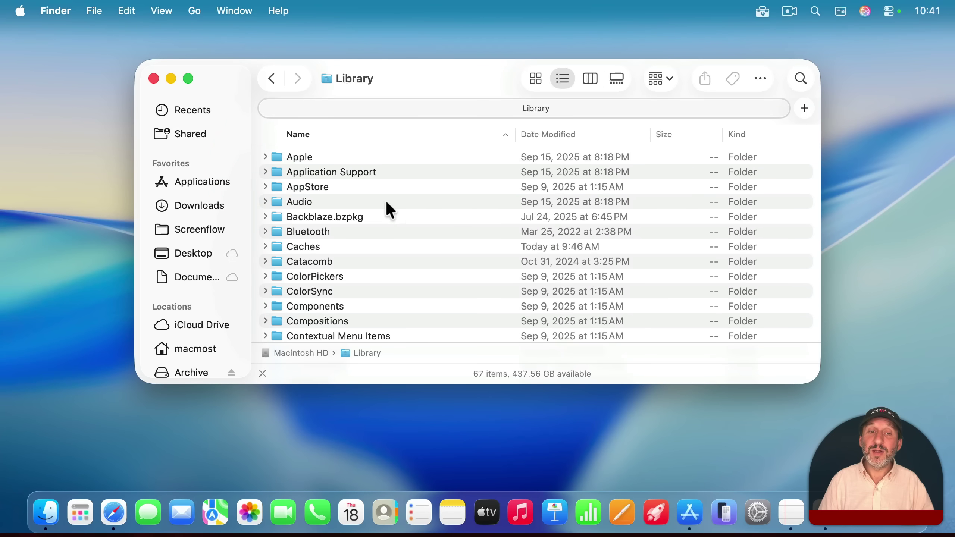
click(324, 169)
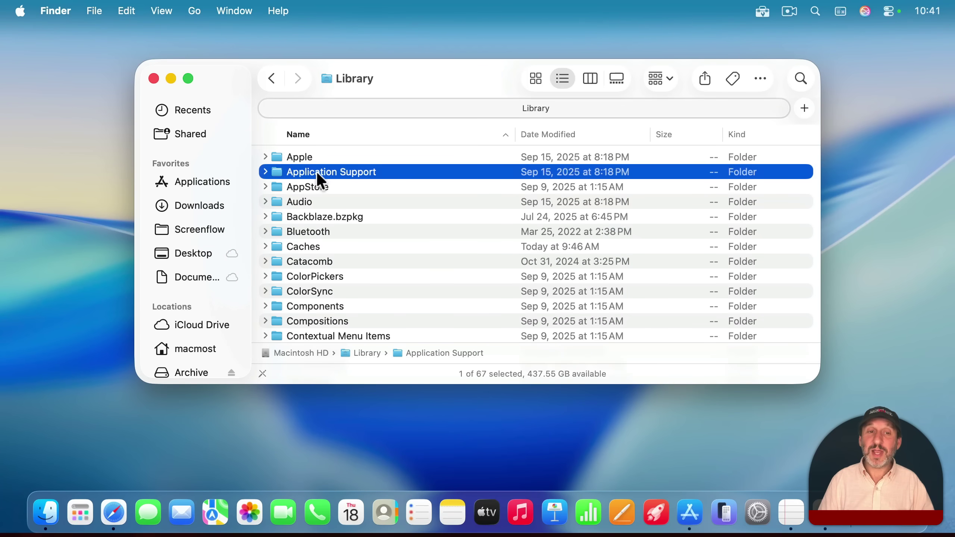
double_click(316, 172)
scroll(387, 269, down, 5)
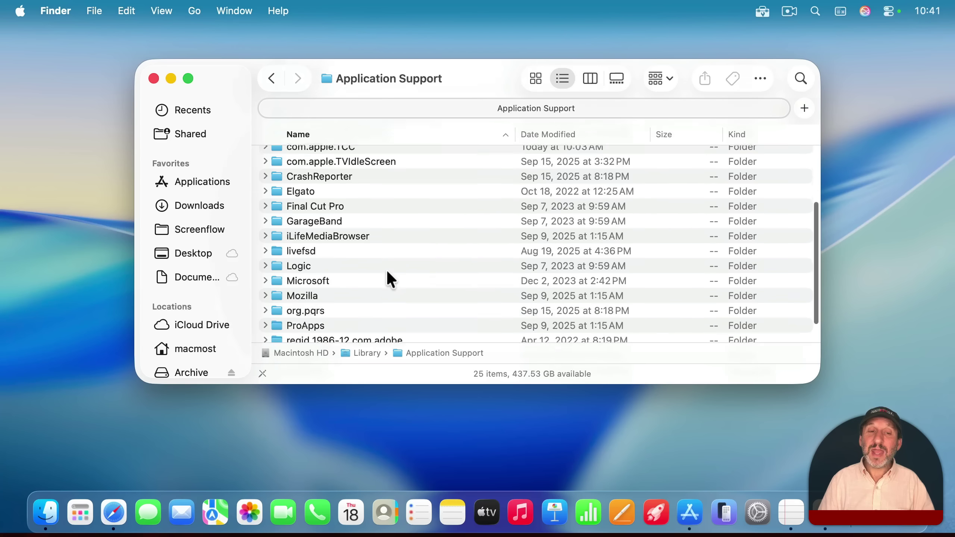
scroll(387, 272, down, 3)
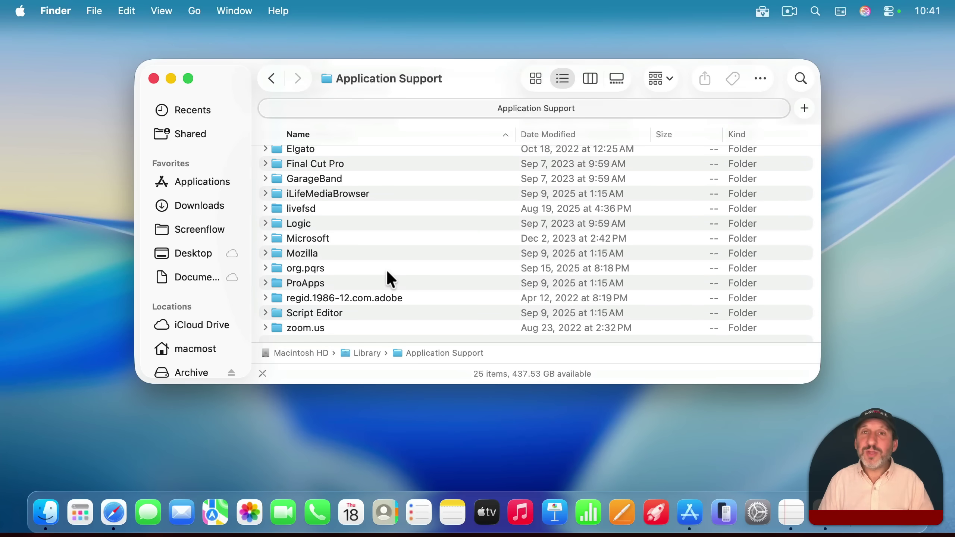
scroll(339, 181, up, 6)
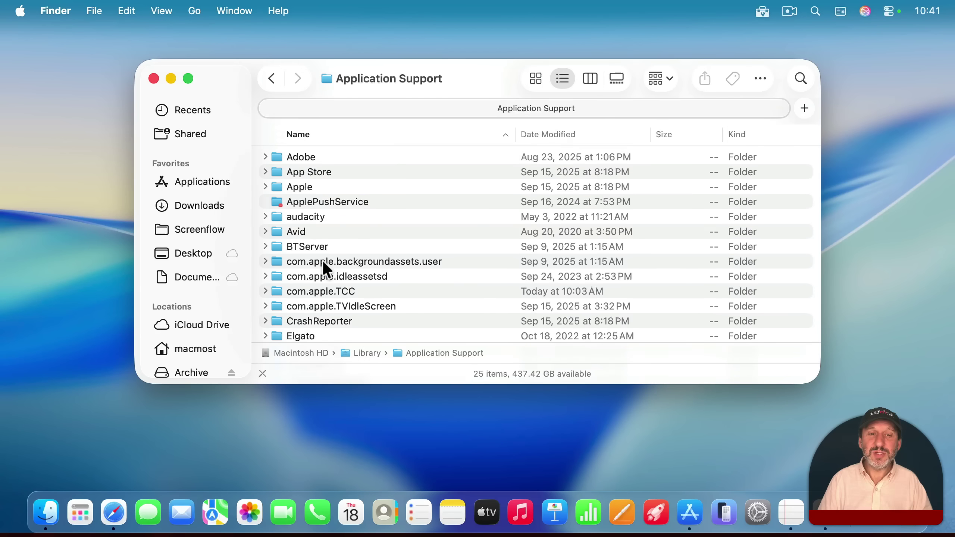
scroll(322, 261, down, 8)
scroll(323, 263, up, 8)
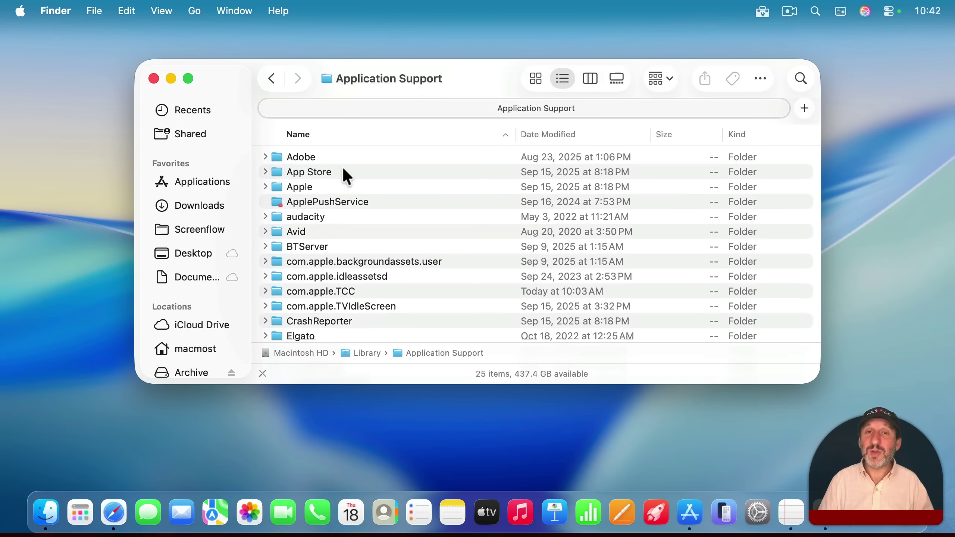